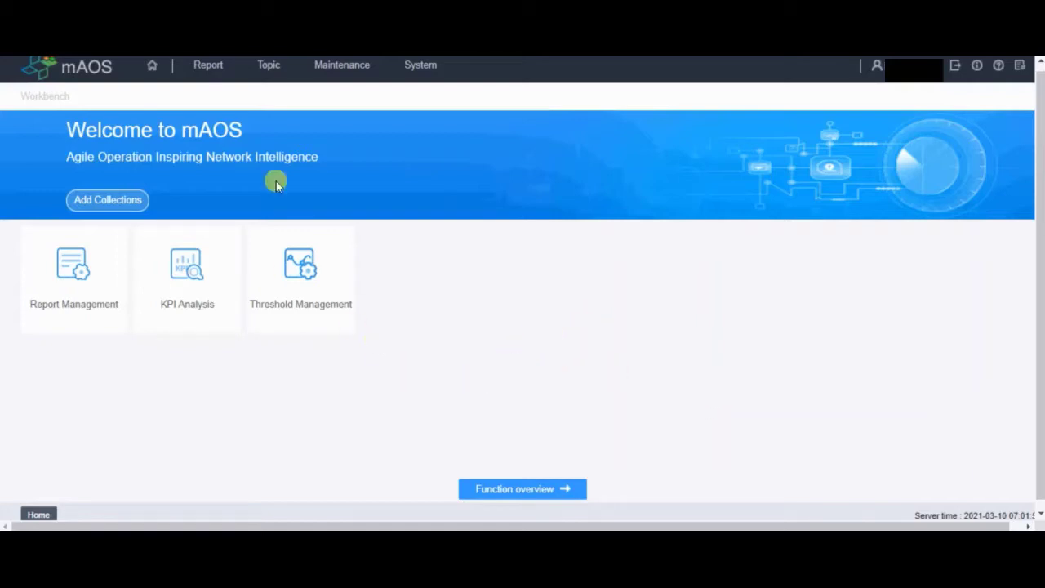
Open KPI Management and start a new KPI for the Huawei 2GBSC element type.
click(214, 71)
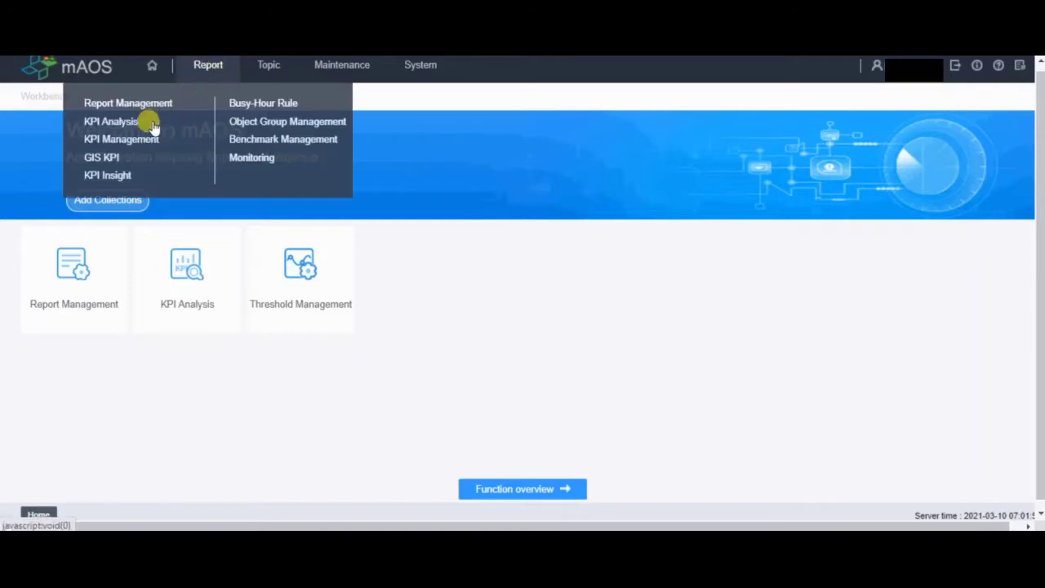
click(123, 140)
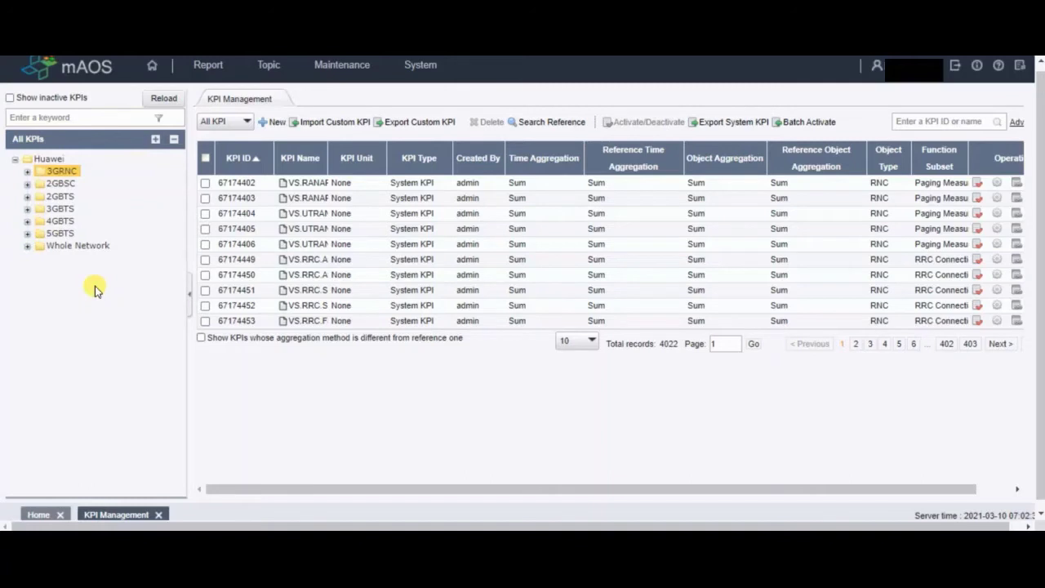
click(61, 184)
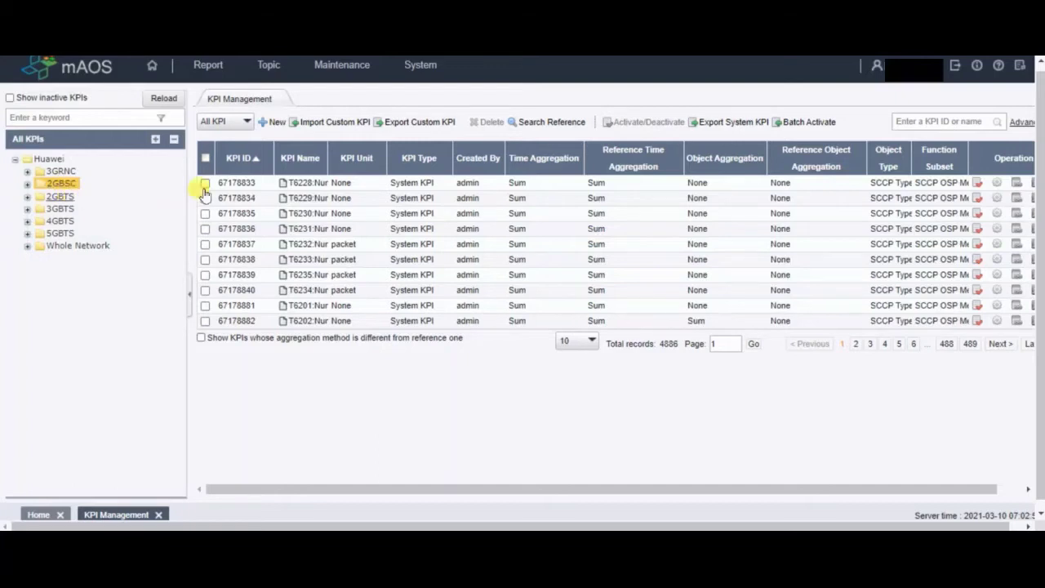
click(273, 124)
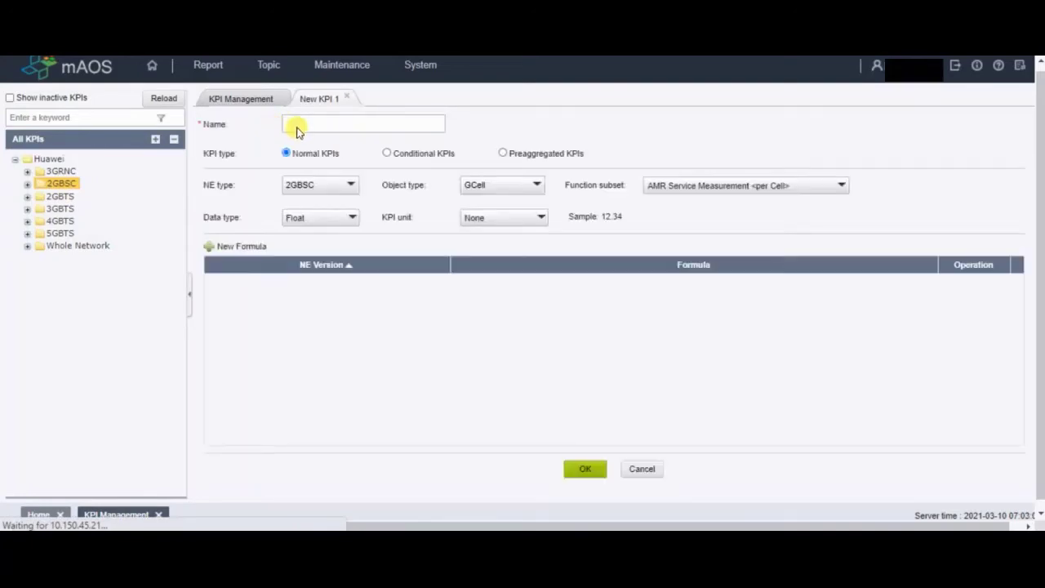
Name the new KPI 2G_MPD and keep GCell as its object type.
click(302, 124)
text(2)
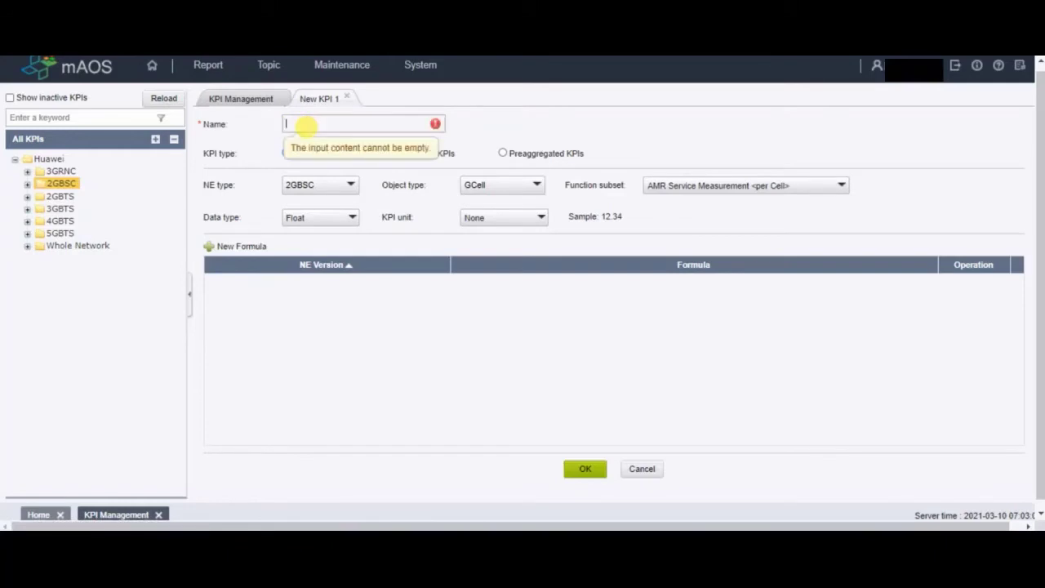
text(G)
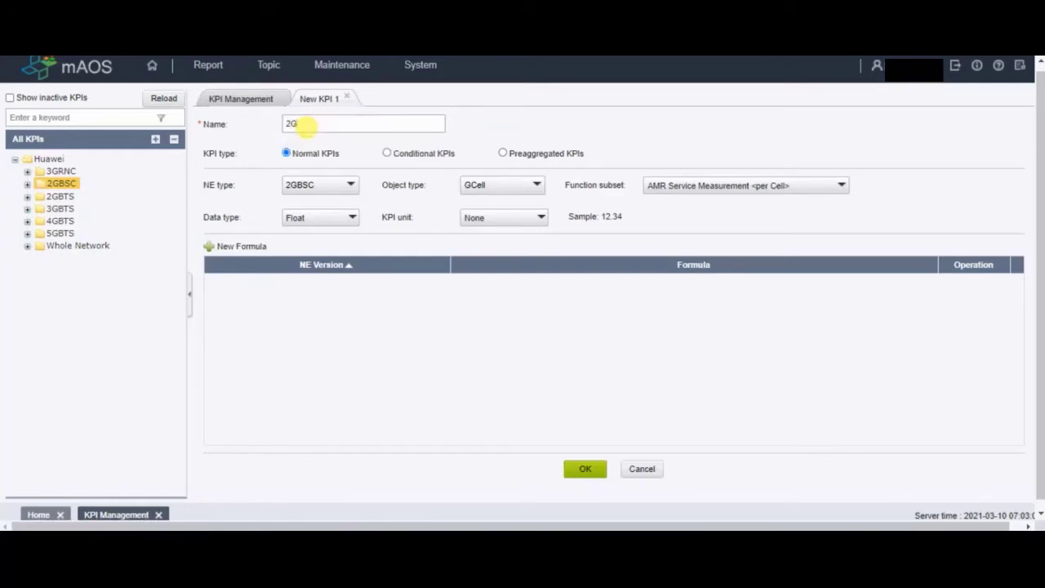
text( MPI)
text(D)
click(525, 193)
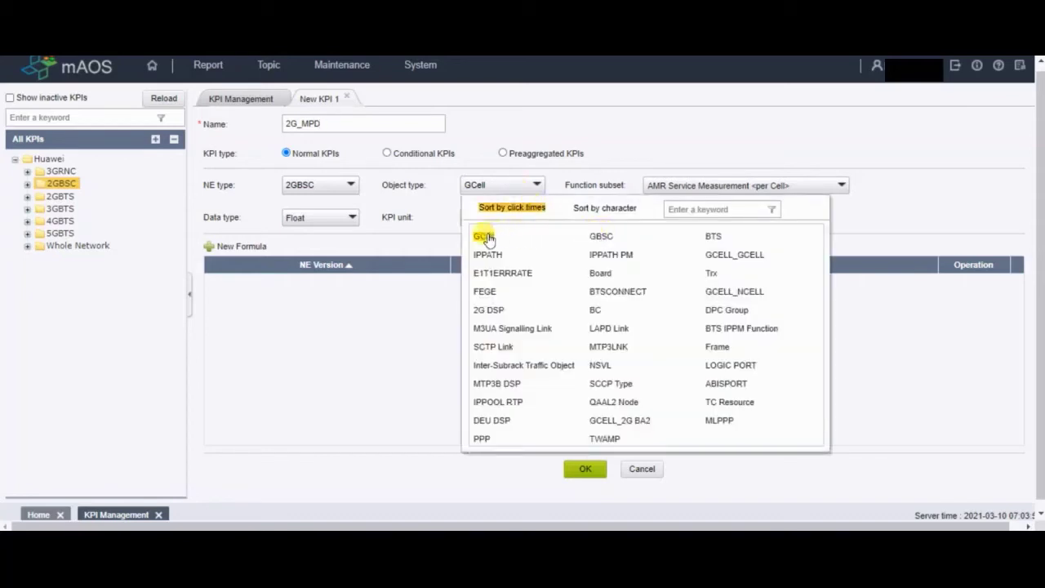
click(427, 204)
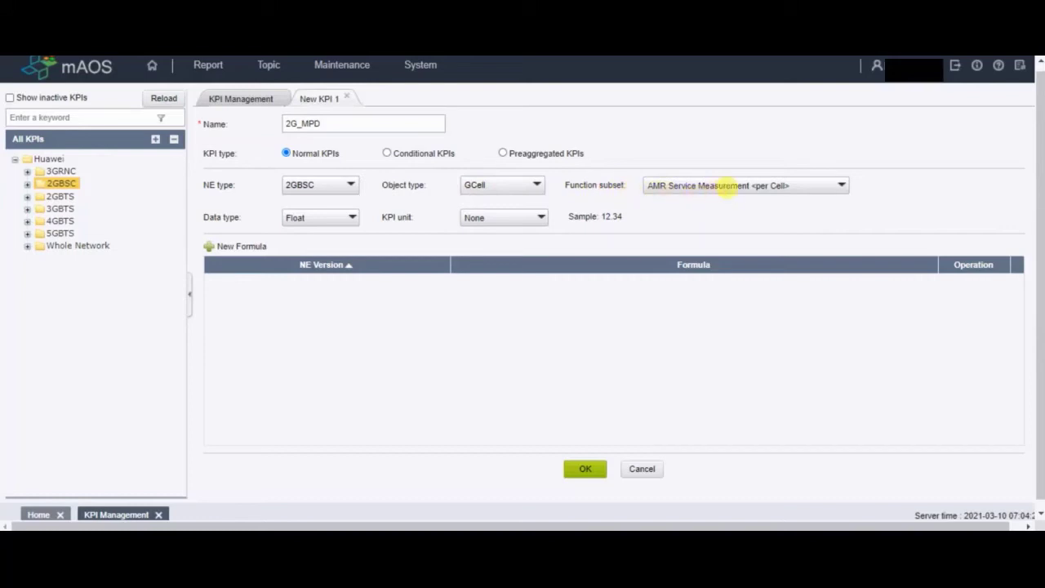
Set the KPI's function subset to KPI Measurement <per Cell>.
click(733, 191)
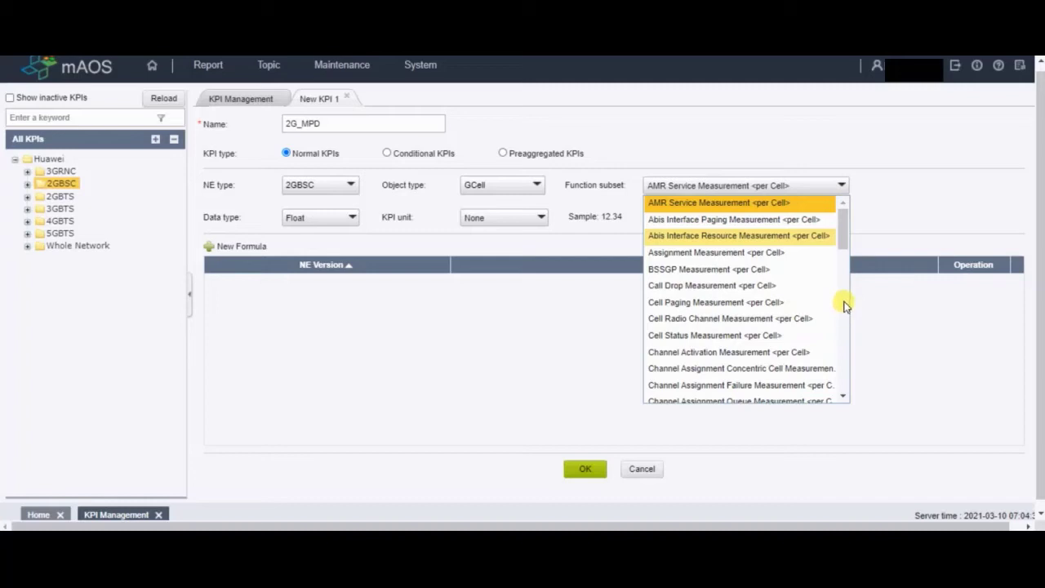
key(Down)
key(Down)
key(Down)
key(Down)
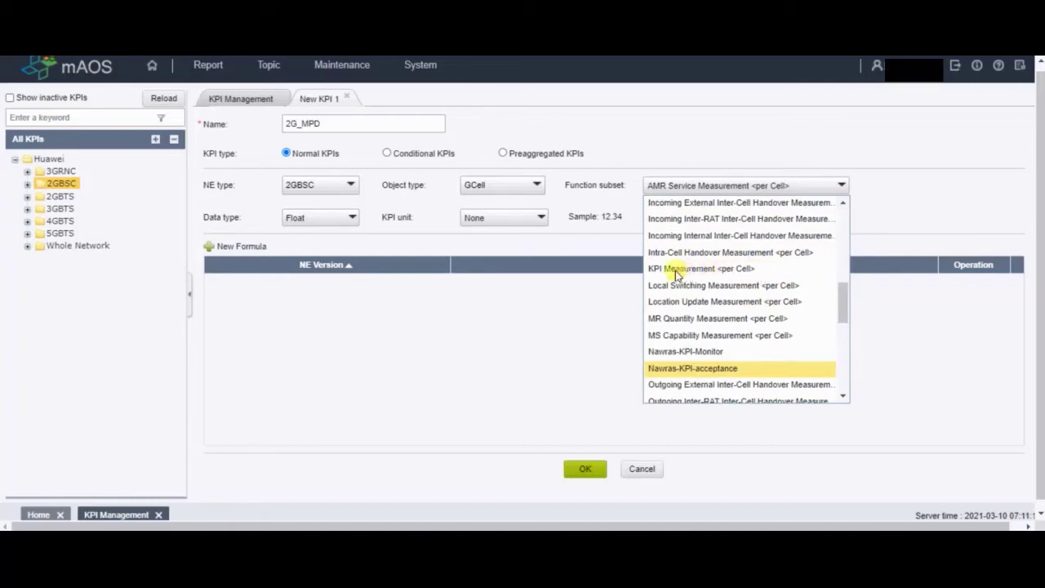
key(Up)
key(Up)
key(Up)
key(Down)
key(Down)
key(Down)
key(Down)
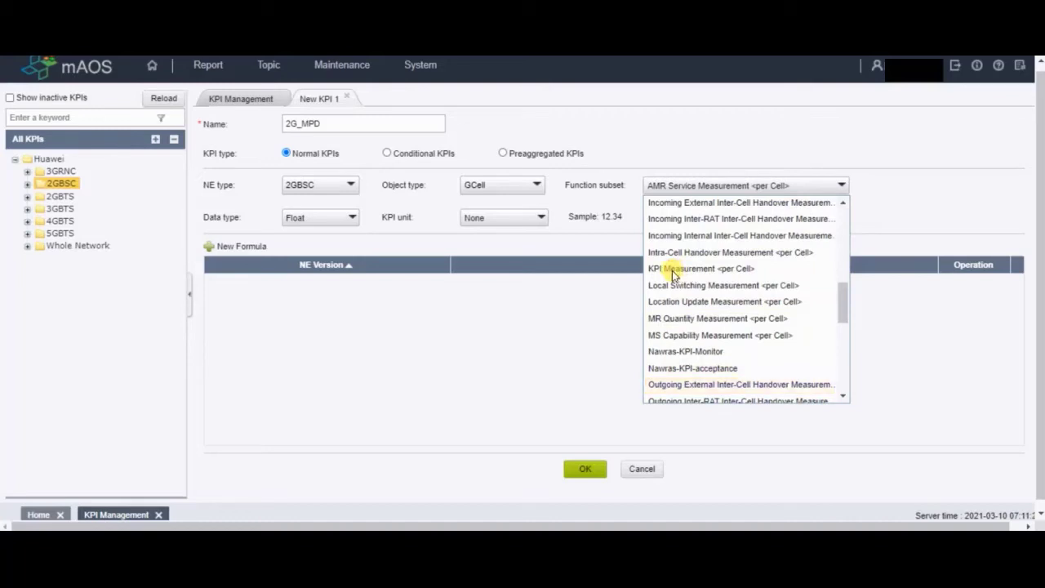
click(674, 269)
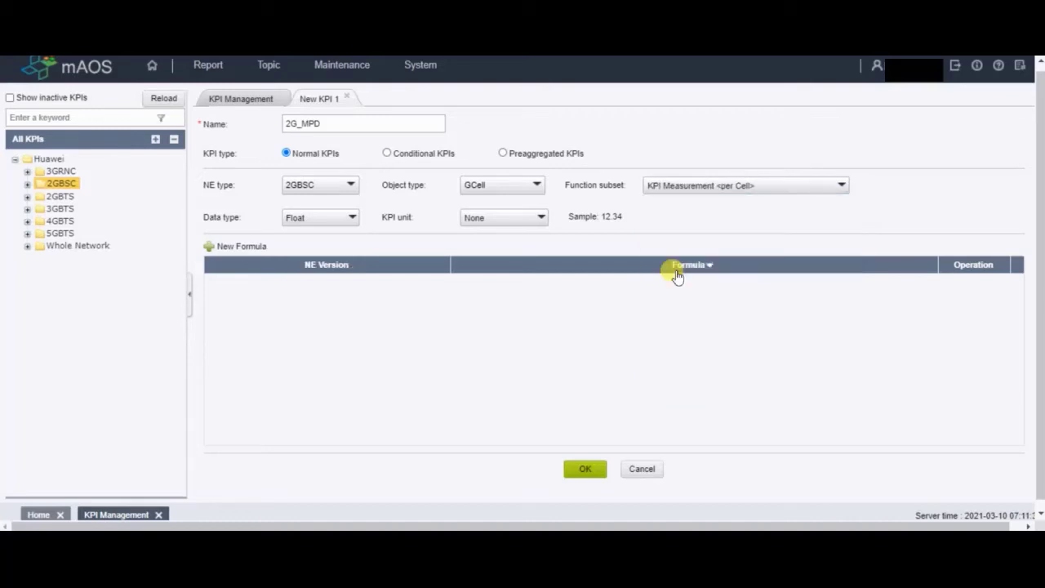
Review the available data types and KPI units, keeping Float and None.
click(341, 226)
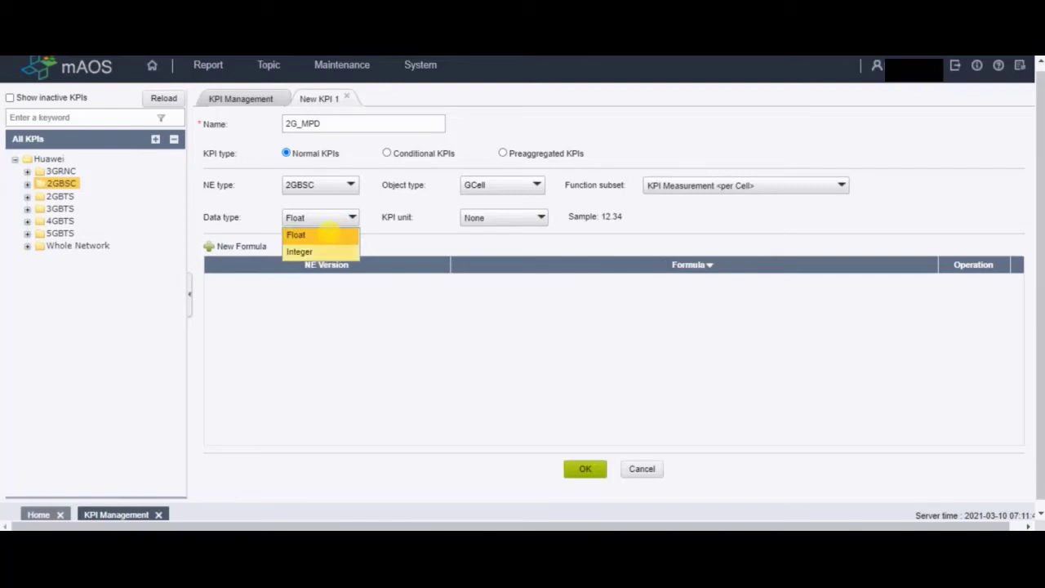
click(327, 221)
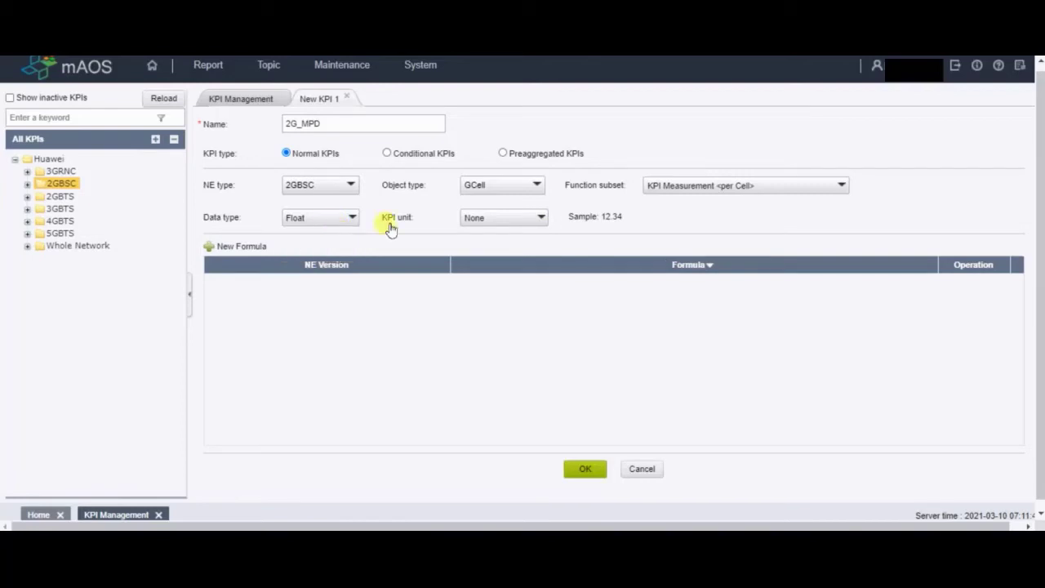
click(501, 223)
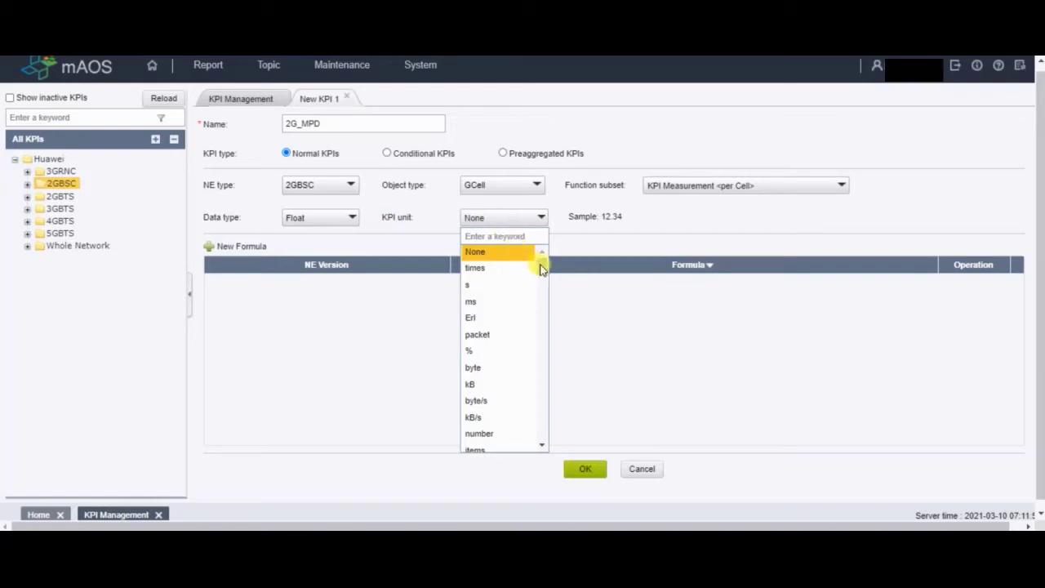
mouse_move(542, 285)
mouse_down()
mouse_move(542, 327)
mouse_move(545, 288)
mouse_up()
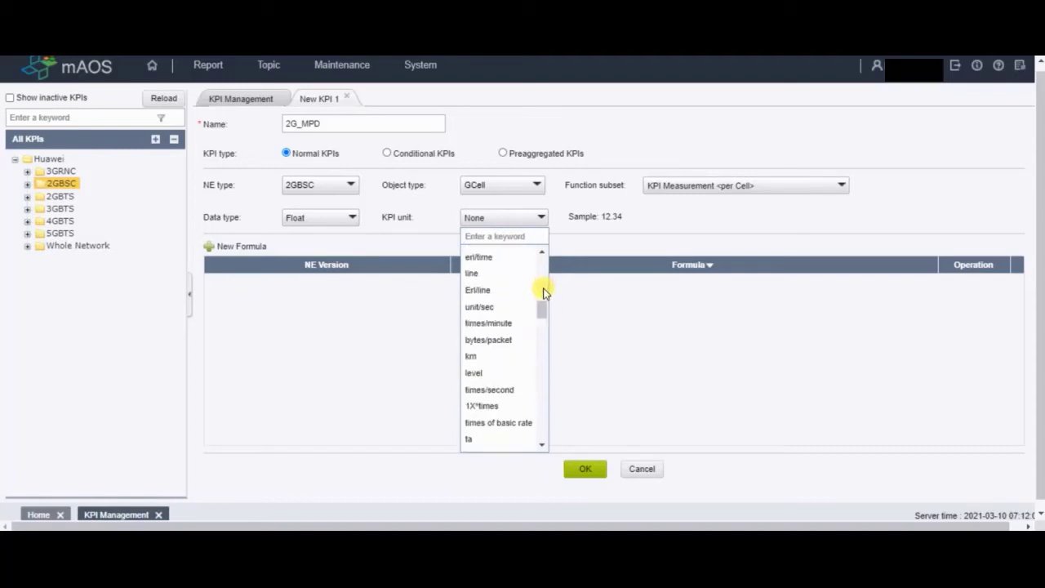
drag(544, 310, 542, 302)
scroll(543, 303, up, 1)
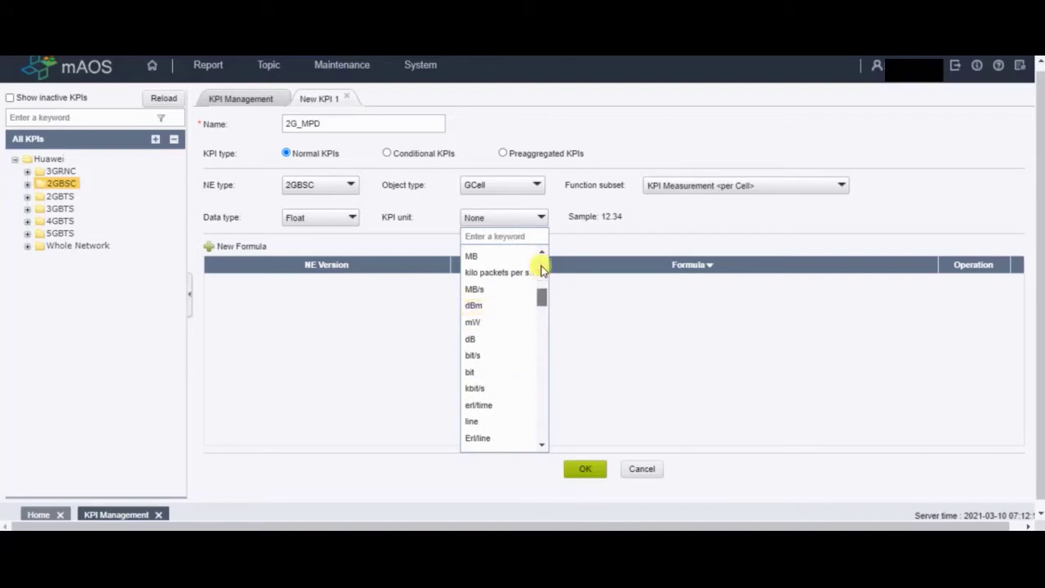
scroll(541, 261, up, 5)
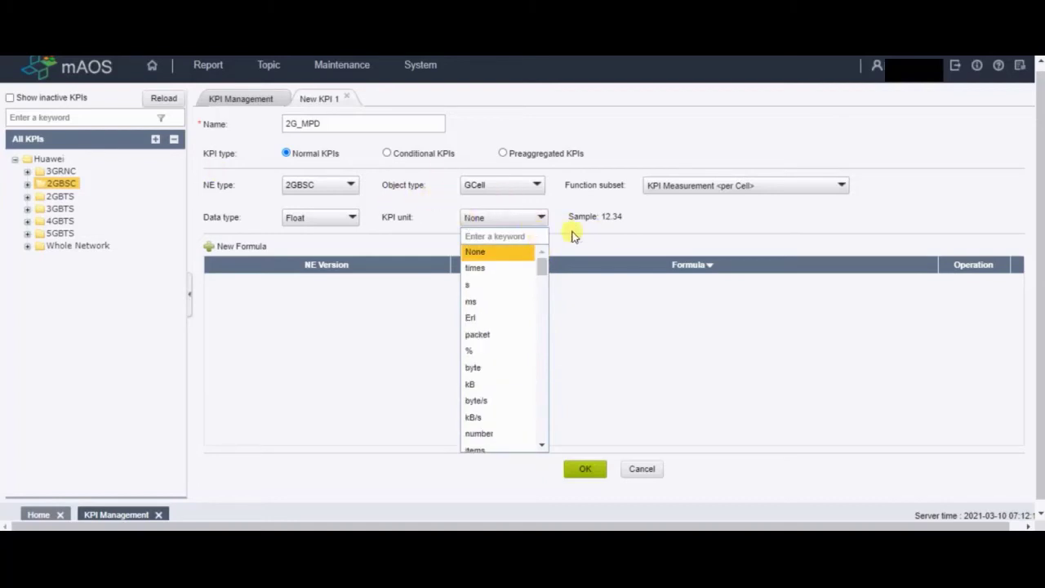
click(631, 232)
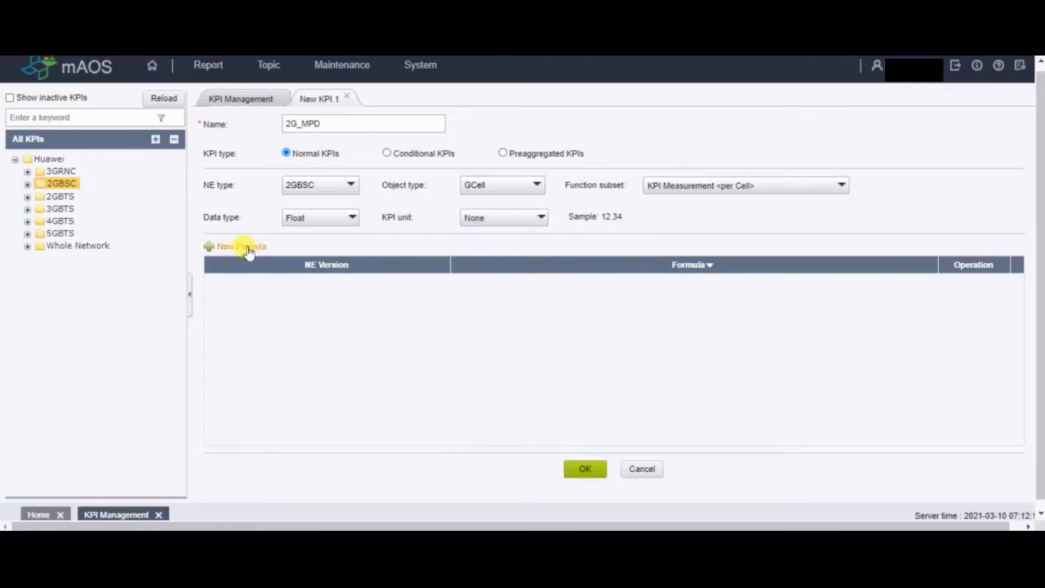
Start a new formula, search the KPI list for k3014 and add K3014:Traffic Volume on TCH.
click(247, 248)
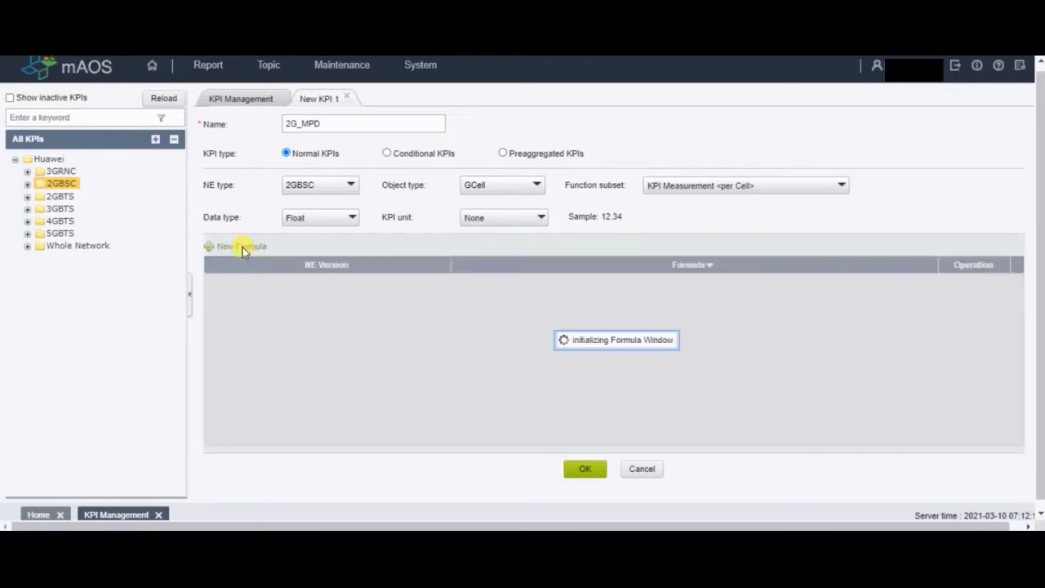
click(496, 235)
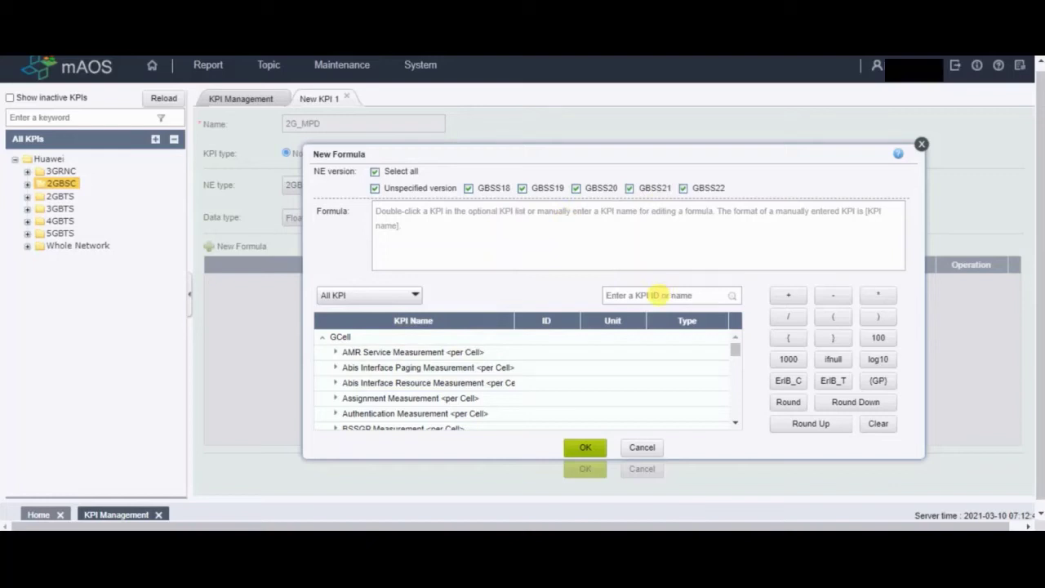
click(655, 294)
text(k3014)
key(Return)
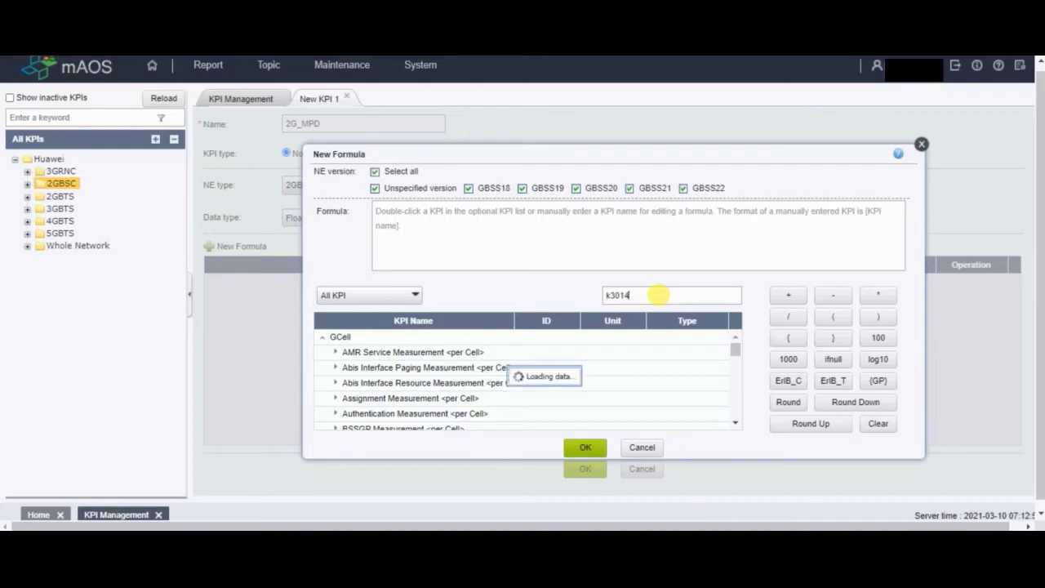
click(384, 400)
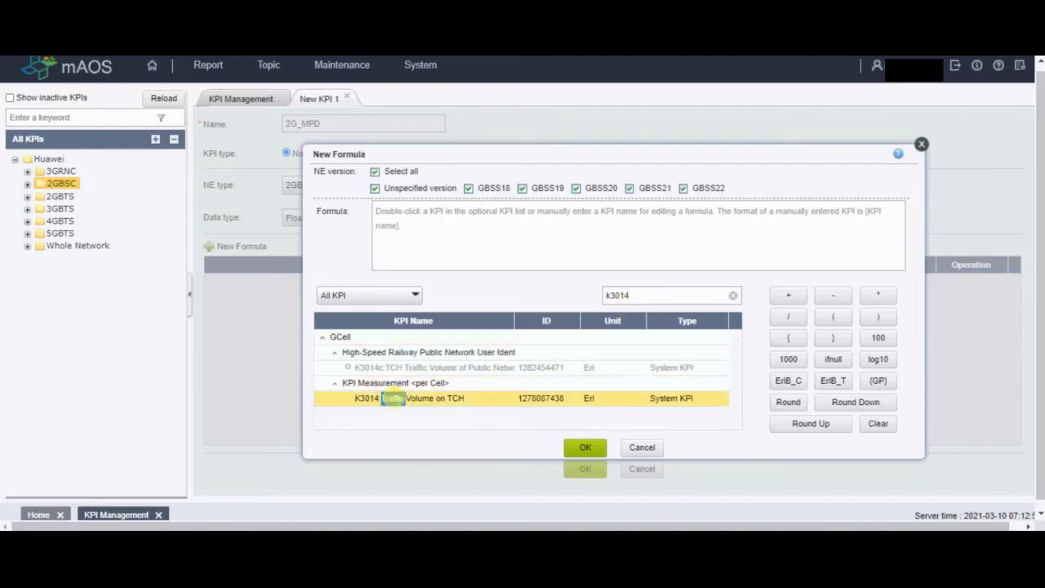
double_click(390, 397)
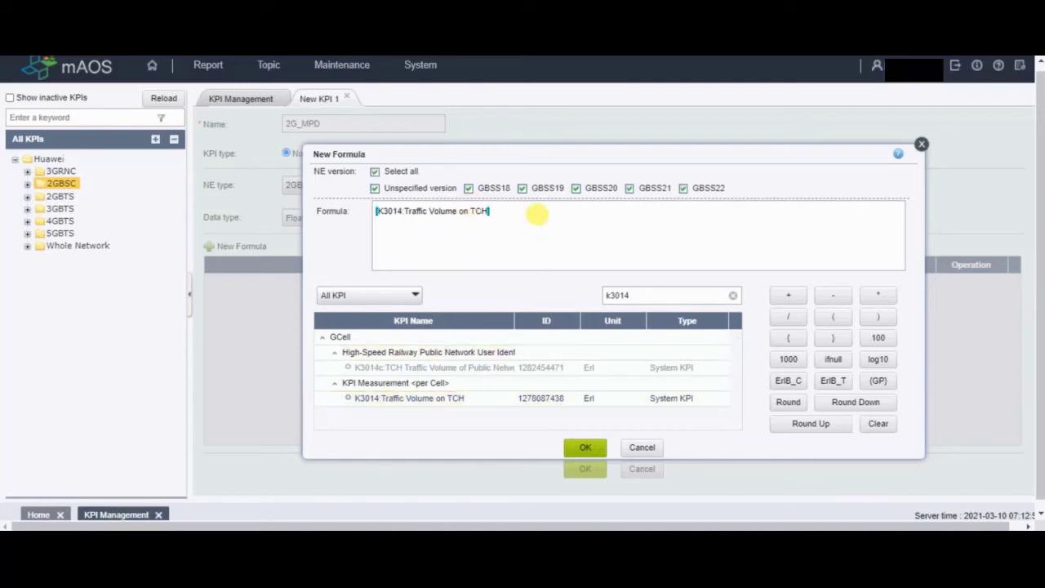
Search the KPI list for cm33 and add CM33:Call Drops on Traffic Channel to the formula.
click(634, 295)
key(ctrl+a)
key(BackSpace)
text(c)
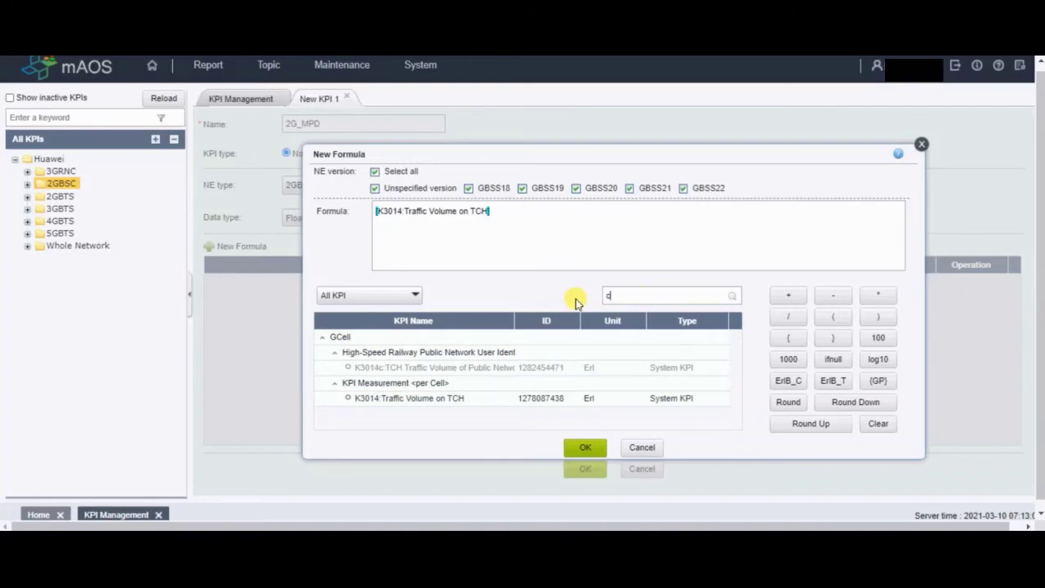
key(Return)
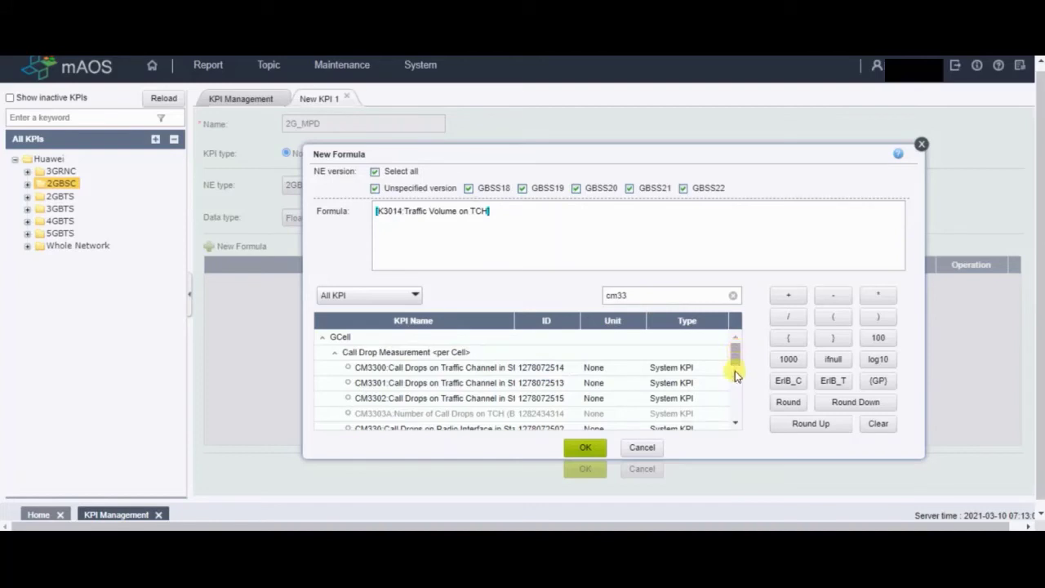
scroll(731, 383, down, 1)
click(736, 426)
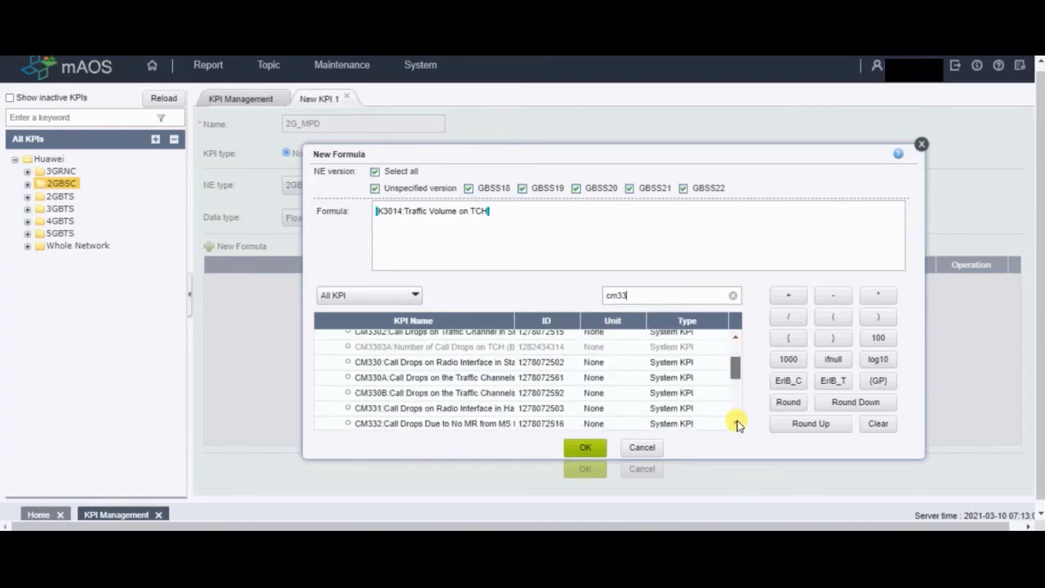
scroll(735, 369, down, 1)
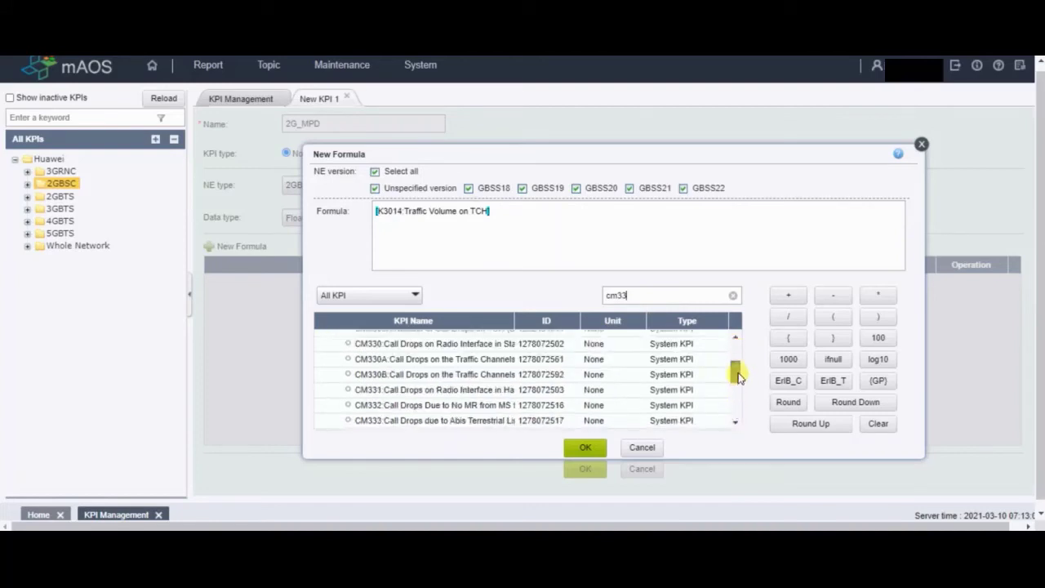
scroll(735, 412, down, 5)
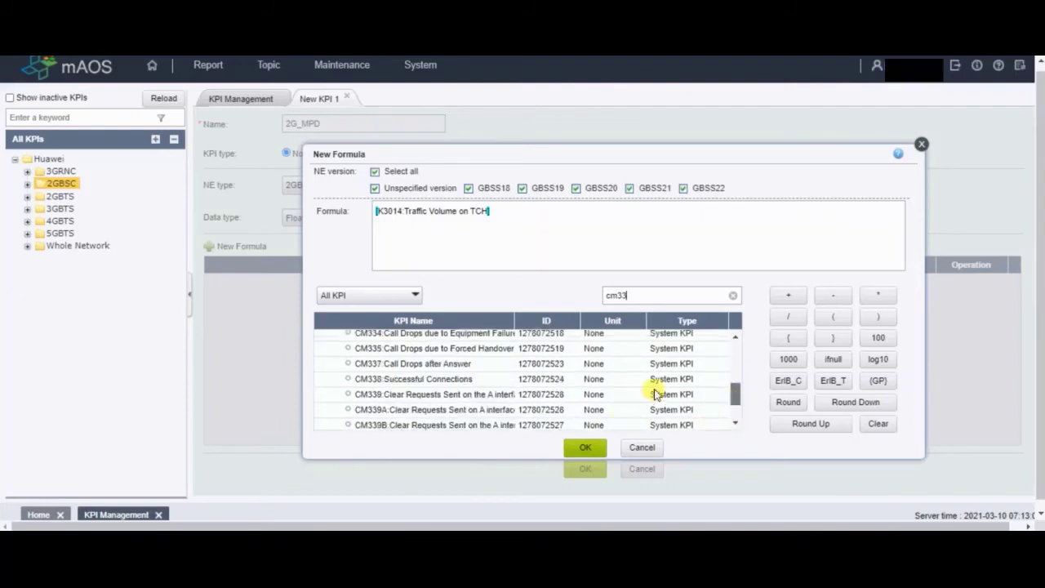
scroll(660, 382, down, 2)
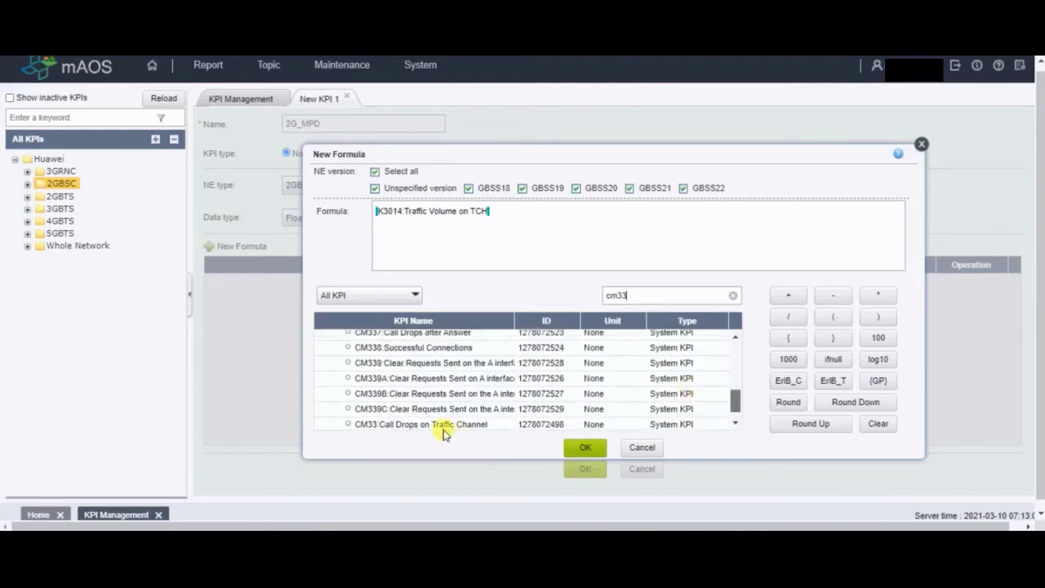
scroll(398, 427, down, 1)
scroll(400, 425, up, 6)
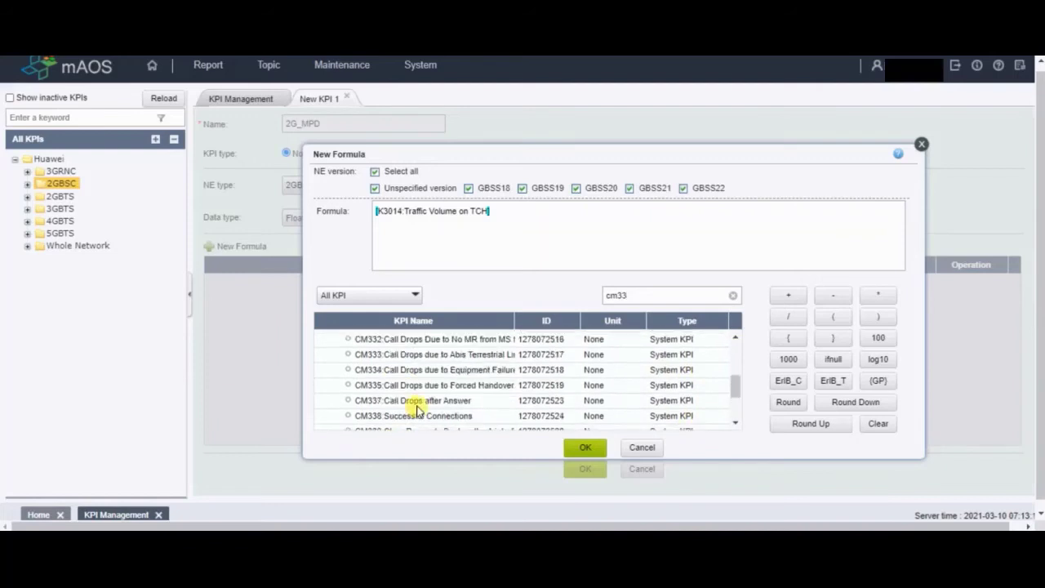
click(410, 384)
scroll(424, 413, down, 5)
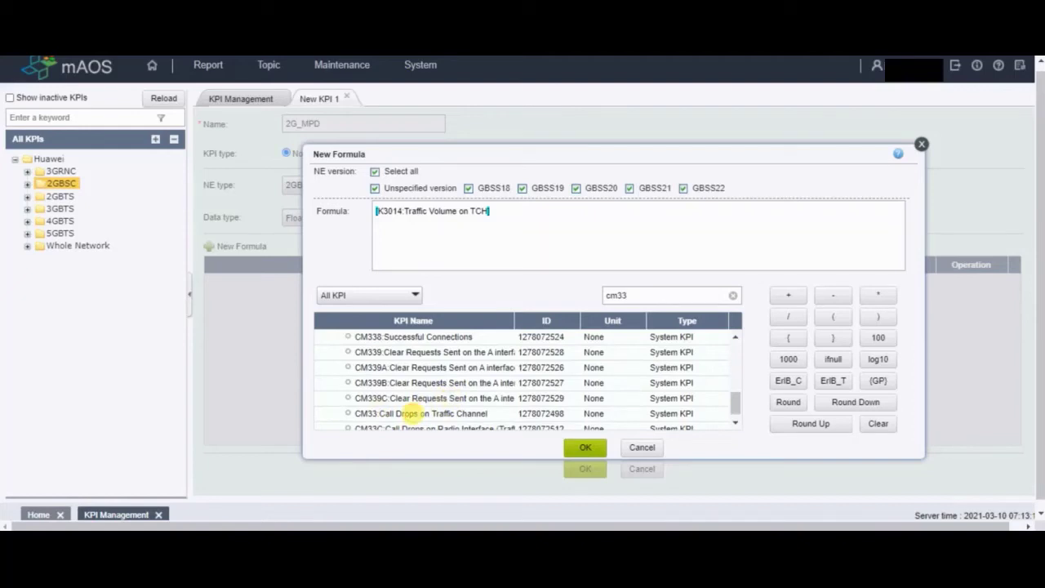
click(411, 407)
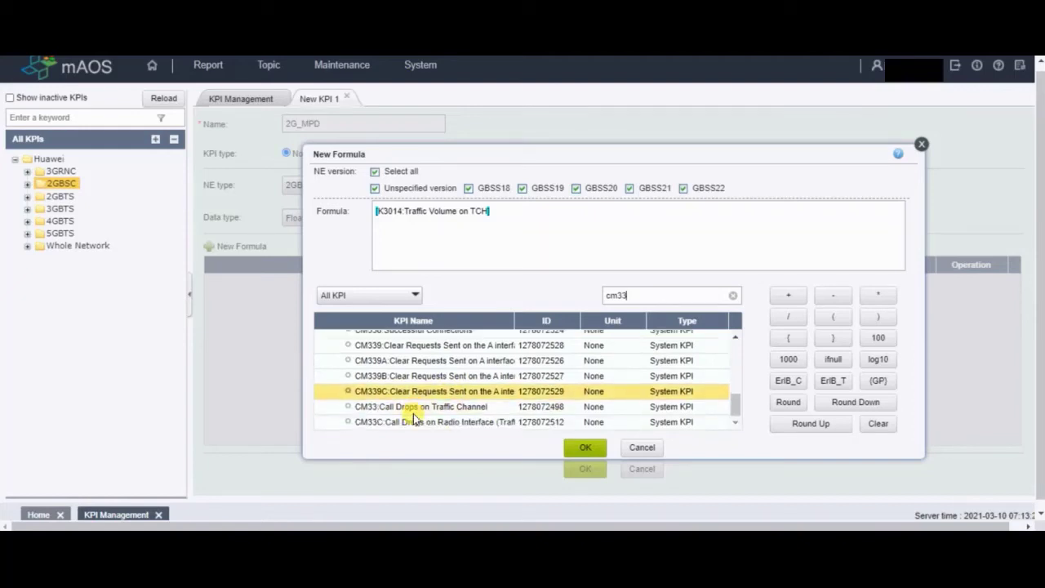
double_click(413, 410)
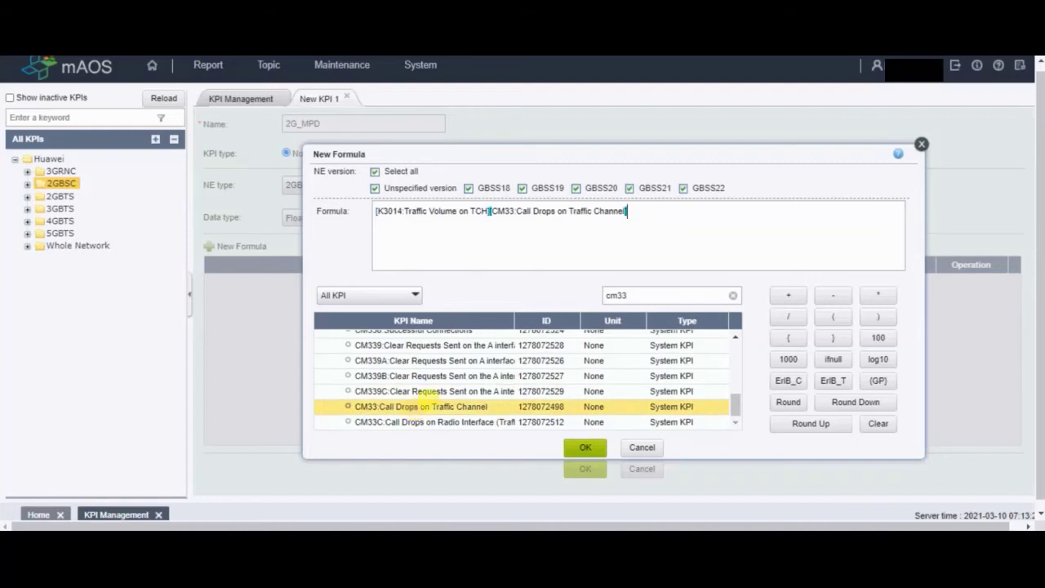
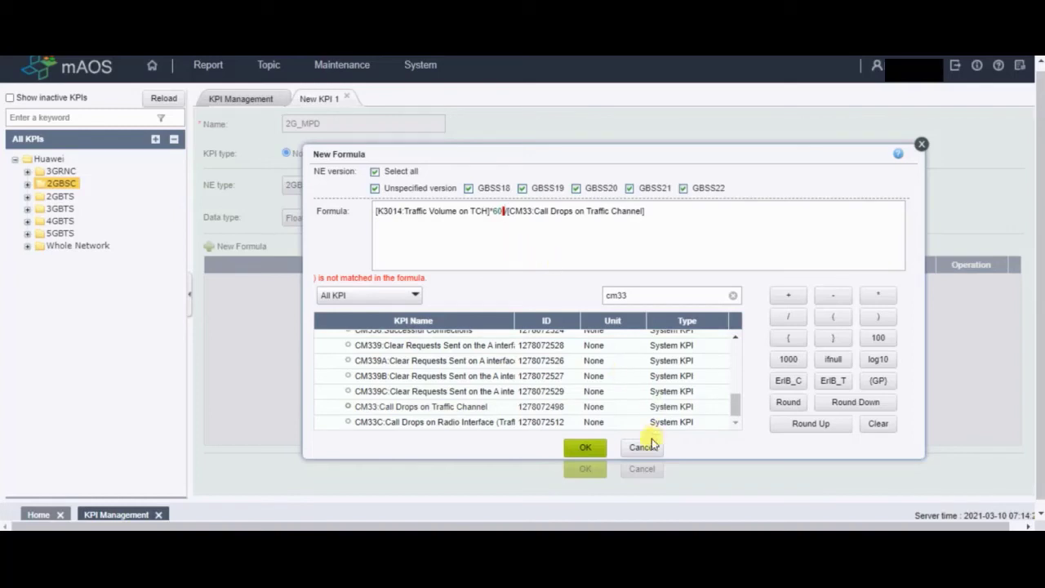
Balance the numerator's brackets by adding an opening parenthesis before [K3014:Traffic Volume on TCH] in the formula.
click(586, 448)
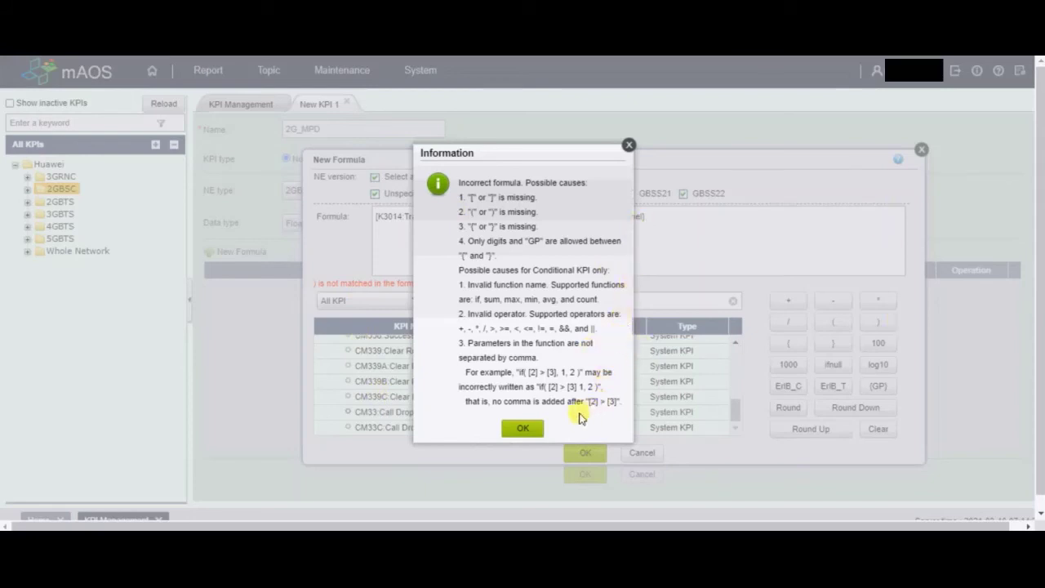
click(523, 428)
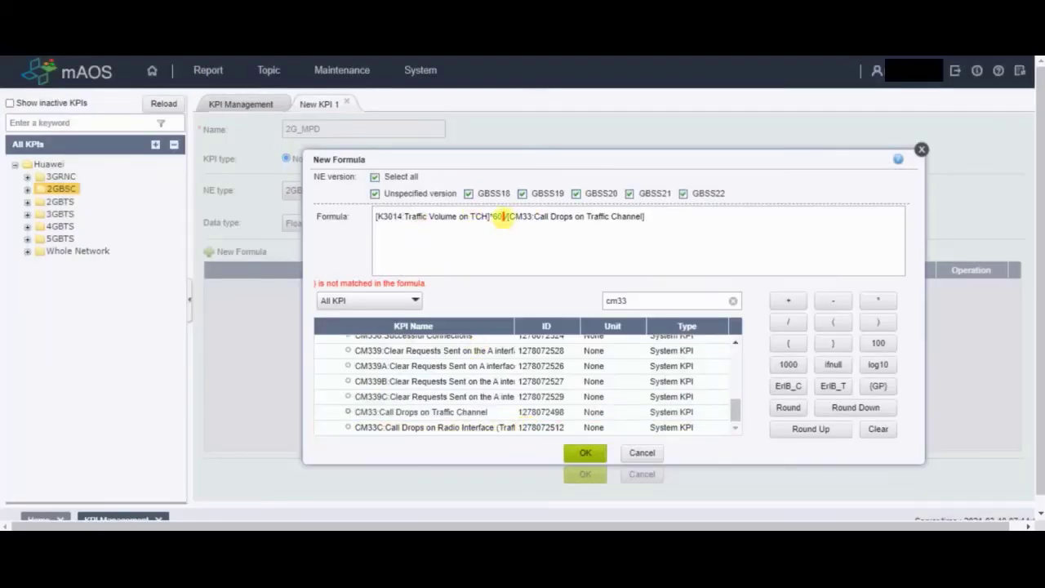
click(375, 216)
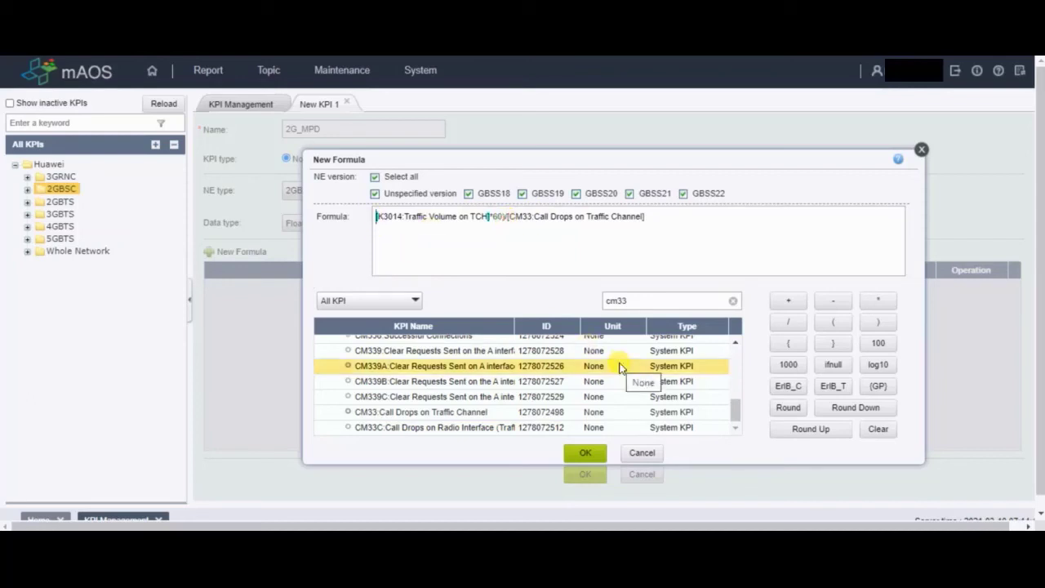
text(()
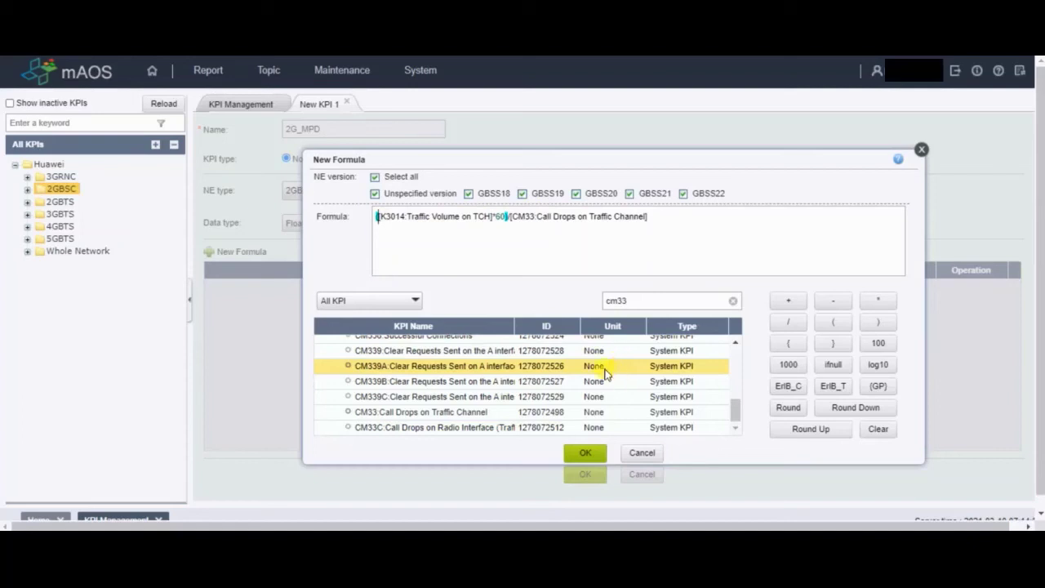
Enclose the constant 60 in curly braces in the formula's numerator.
click(495, 217)
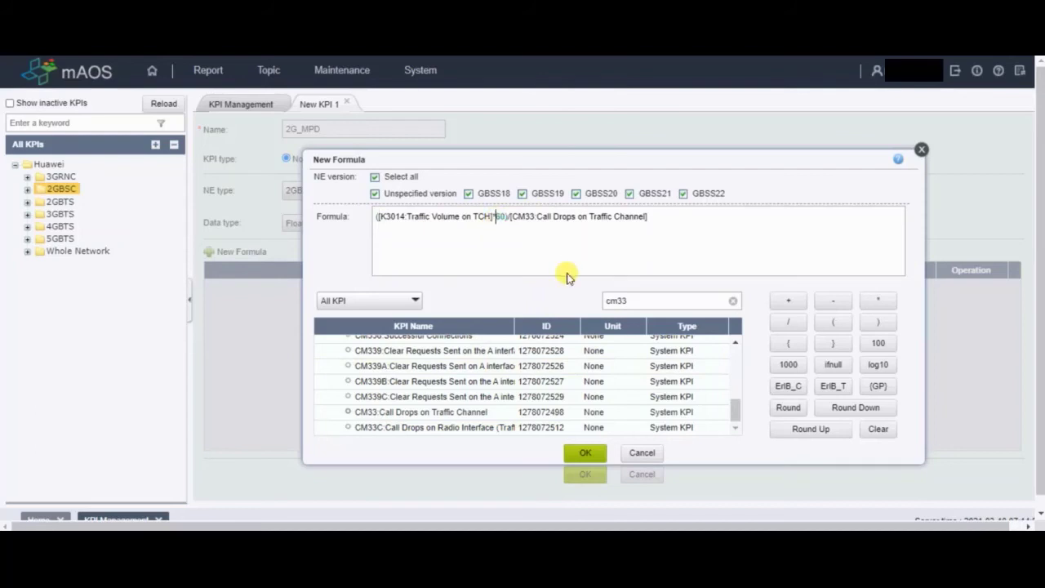
text())
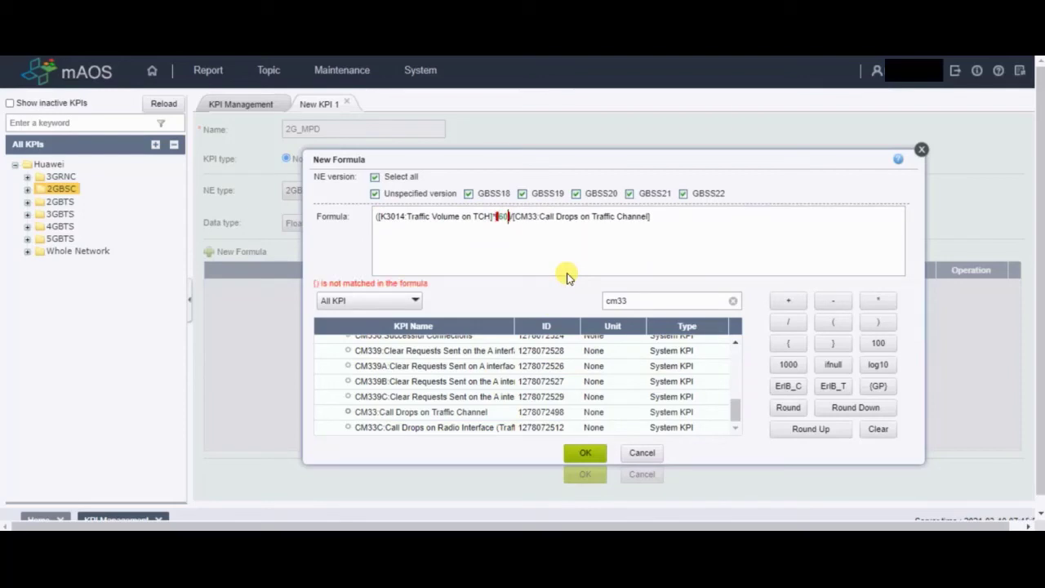
text())
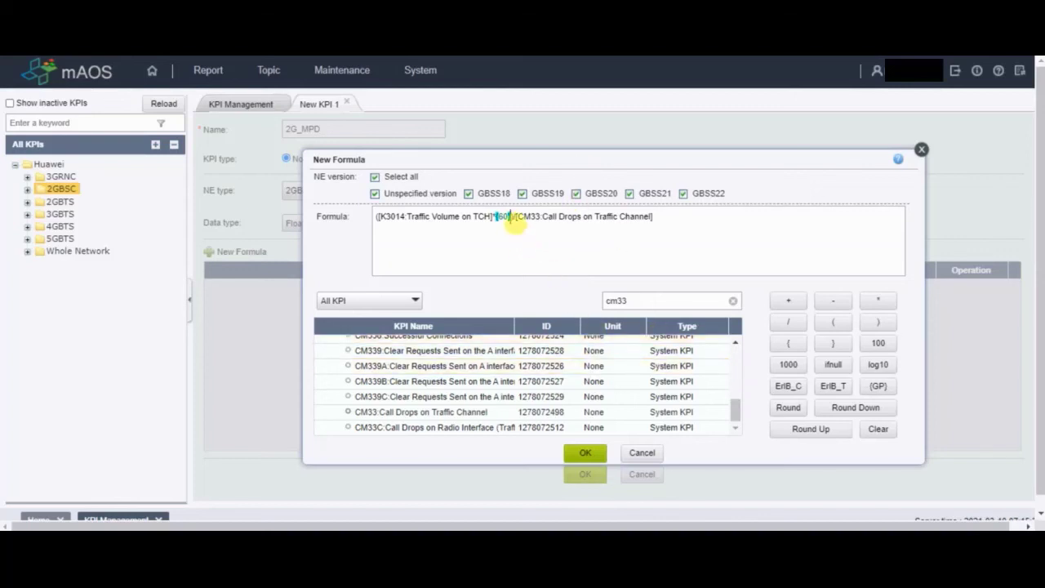
Enclose the divisor [CM33:Call Drops on Traffic Channel] in parentheses and confirm the new formula.
click(515, 219)
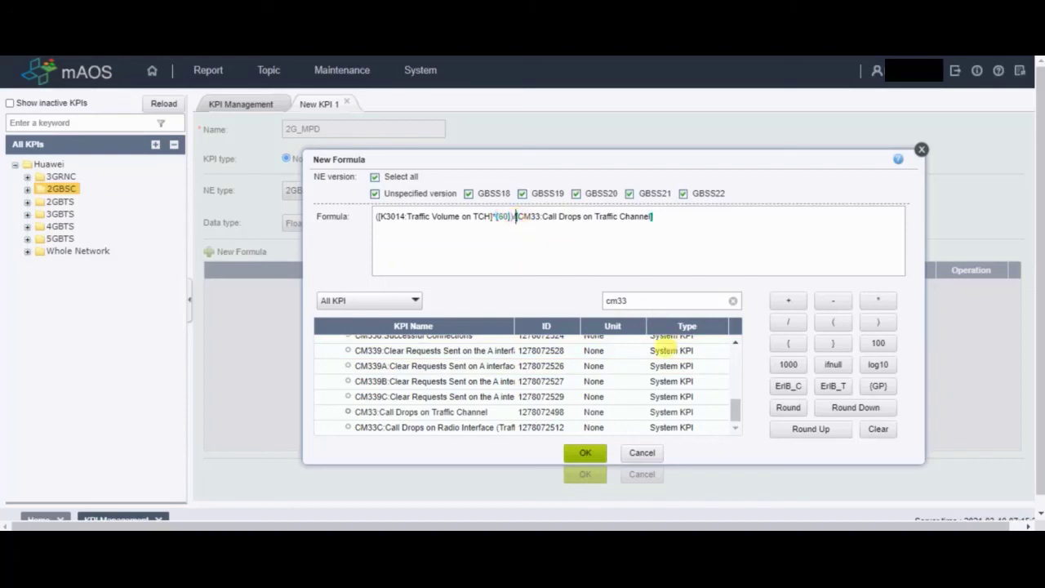
text(()
click(684, 219)
text())
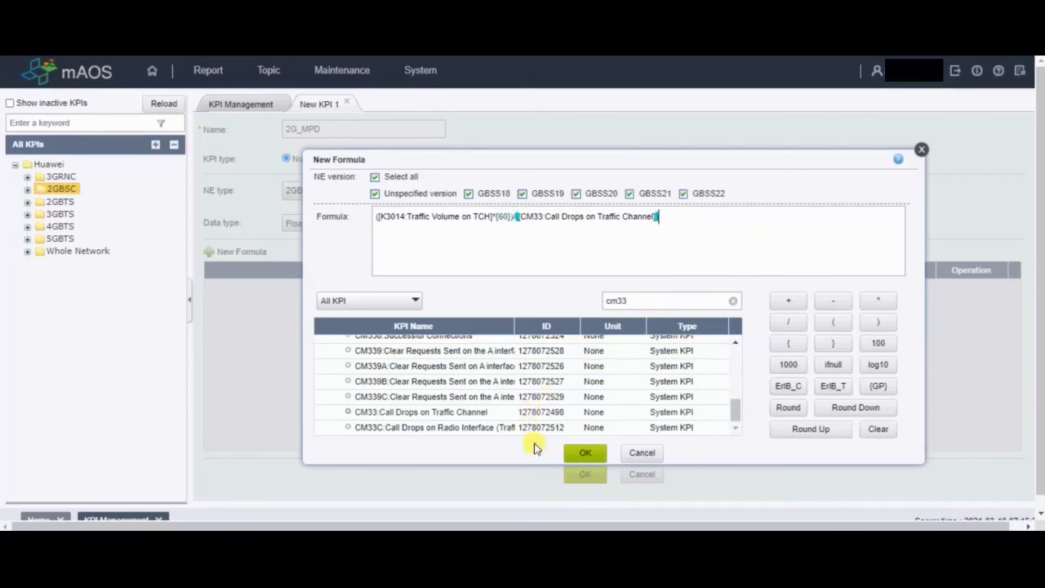
click(590, 453)
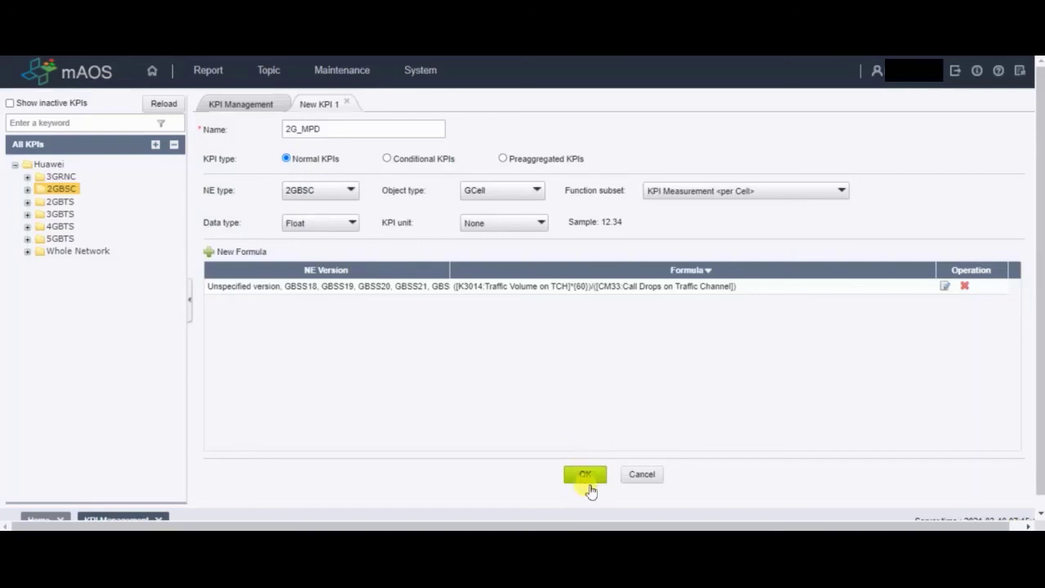
click(590, 475)
Open Report Management.
click(209, 72)
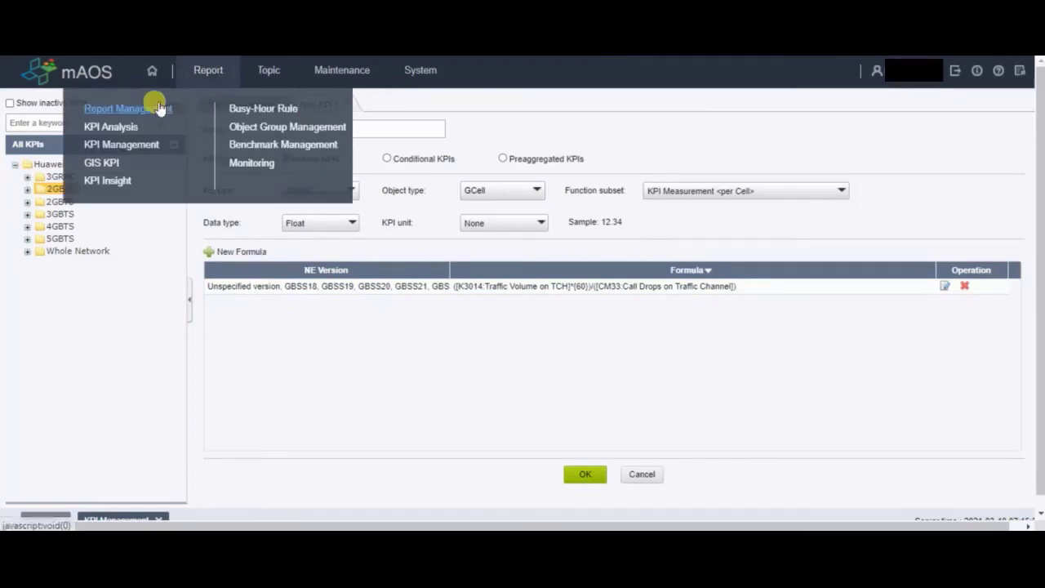